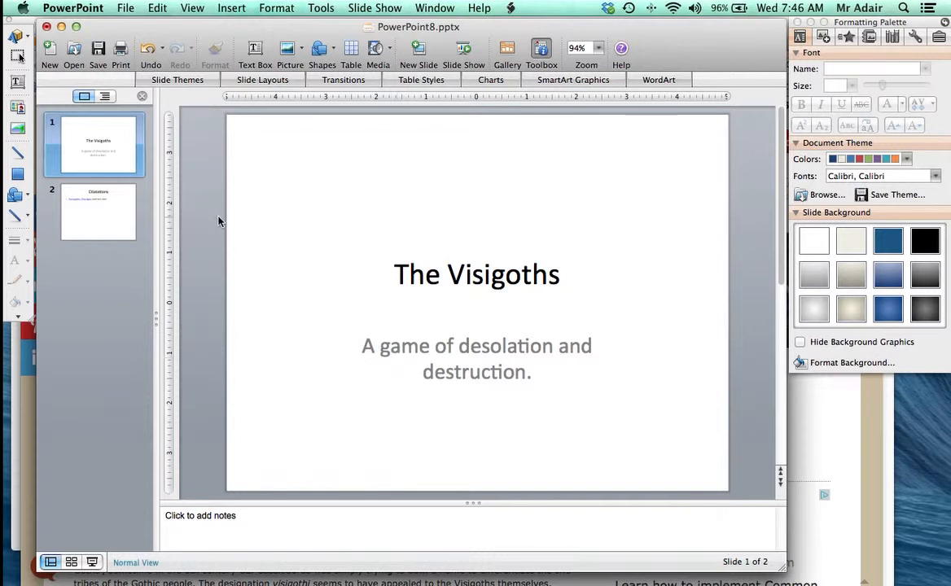
Step: Review the citations slide, the AncCivs Game Flowchart presentation and the Visigoths title slide
{"action": "left_click", "coordinate": [95, 216]}
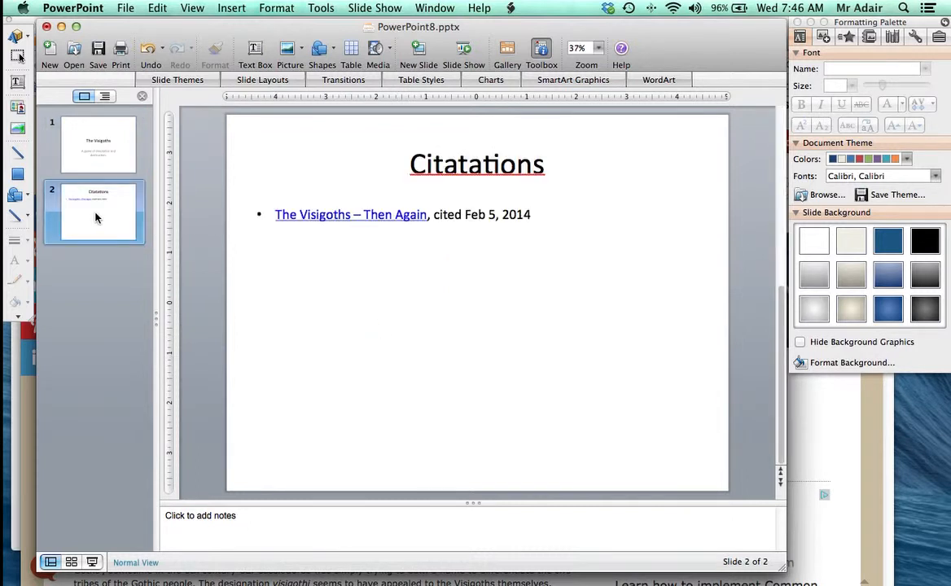
{"action": "key", "text": "super+Tab"}
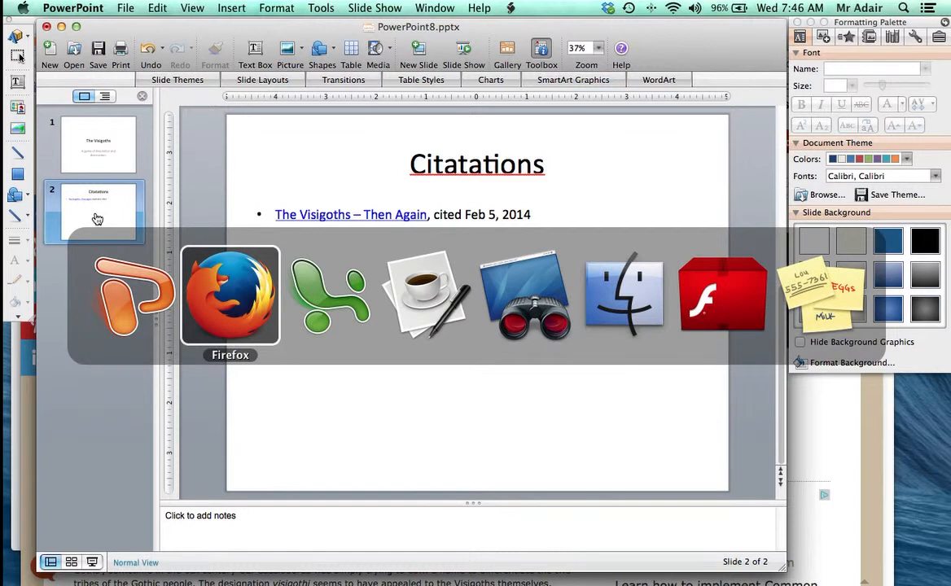
{"action": "key", "text": "super+grave"}
{"action": "key", "text": "super+grave"}
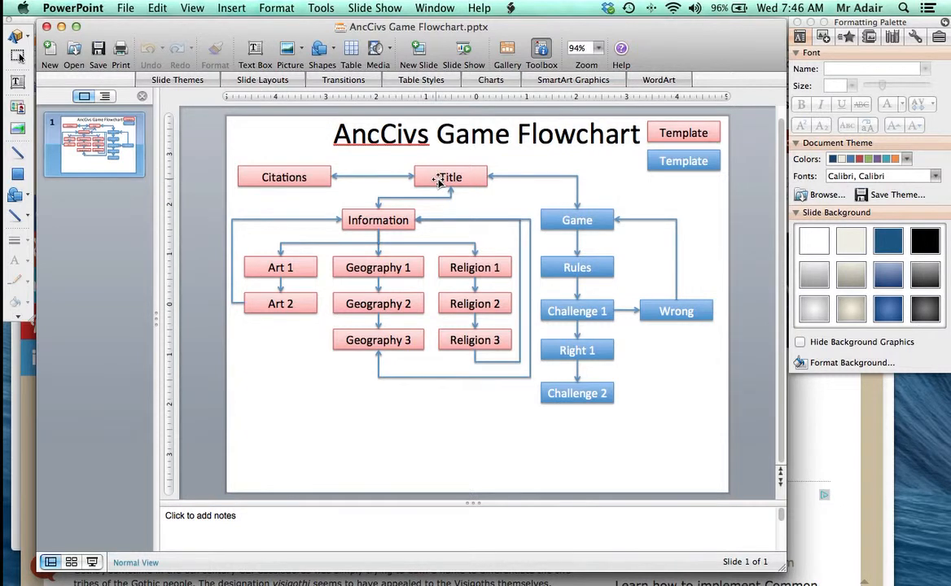
{"action": "key", "text": "super+grave"}
{"action": "left_click", "coordinate": [106, 139]}
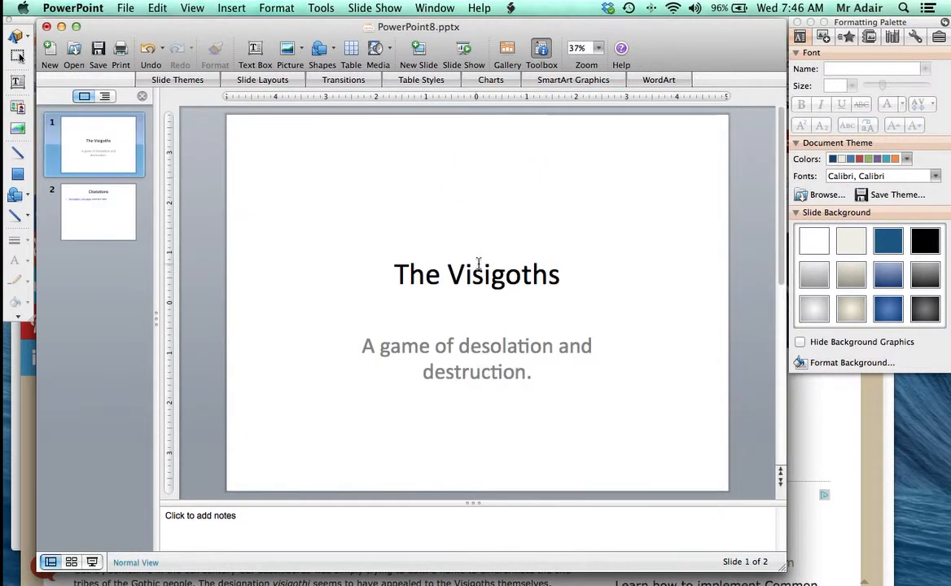
Step: Correct the spelling of the title on slide 2 to "Citations"
{"action": "left_click", "coordinate": [91, 218]}
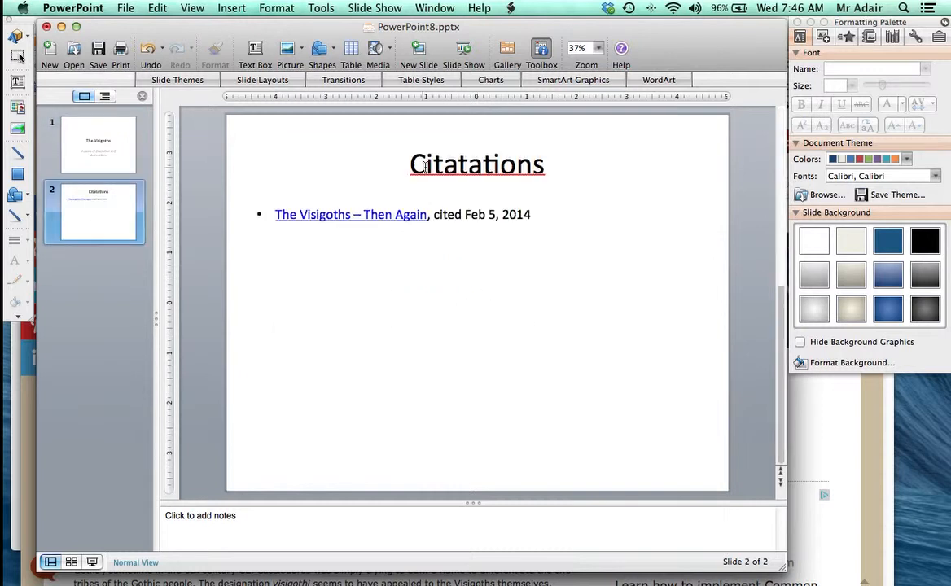
{"action": "left_click", "coordinate": [480, 166]}
{"action": "key", "text": "BackSpace"}
{"action": "key", "text": "BackSpace"}
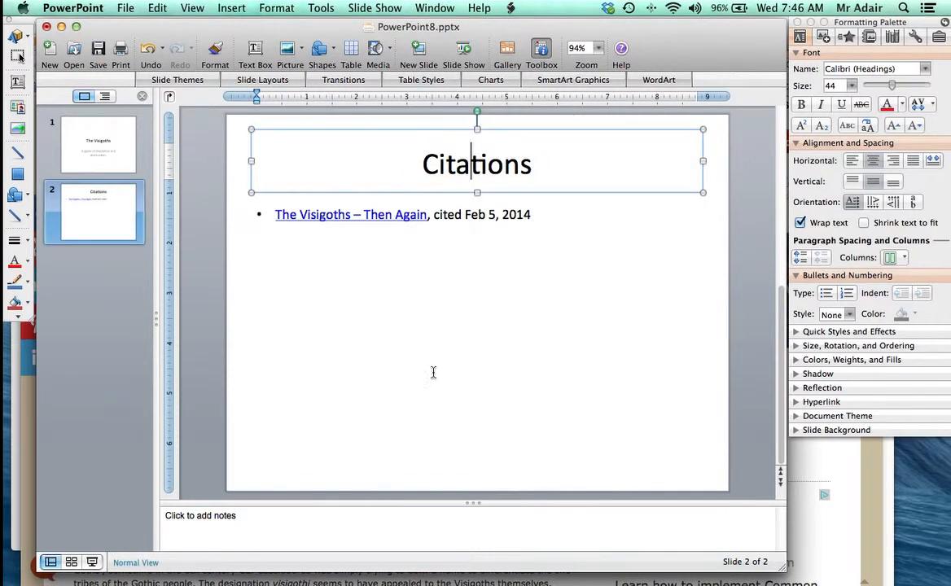
Step: Add a period and a new bullet after the first citation, and copy the Visigoth page's web address from Firefox
{"action": "left_click", "coordinate": [407, 312]}
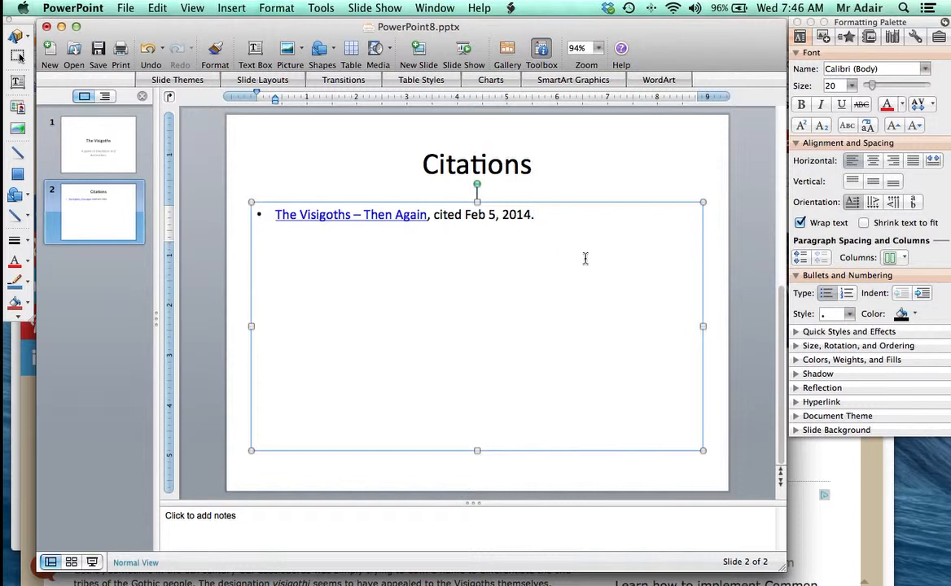
{"action": "key", "text": "Return"}
{"action": "key", "text": "super+Tab"}
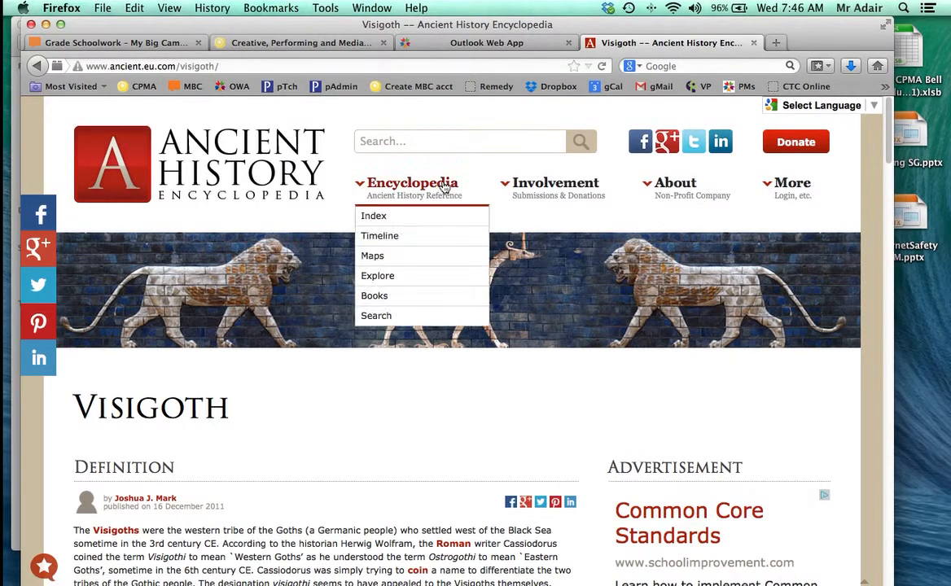
{"action": "left_click_drag", "start_coordinate": [218, 67], "coordinate": [76, 65]}
{"action": "key", "text": "super+c"}
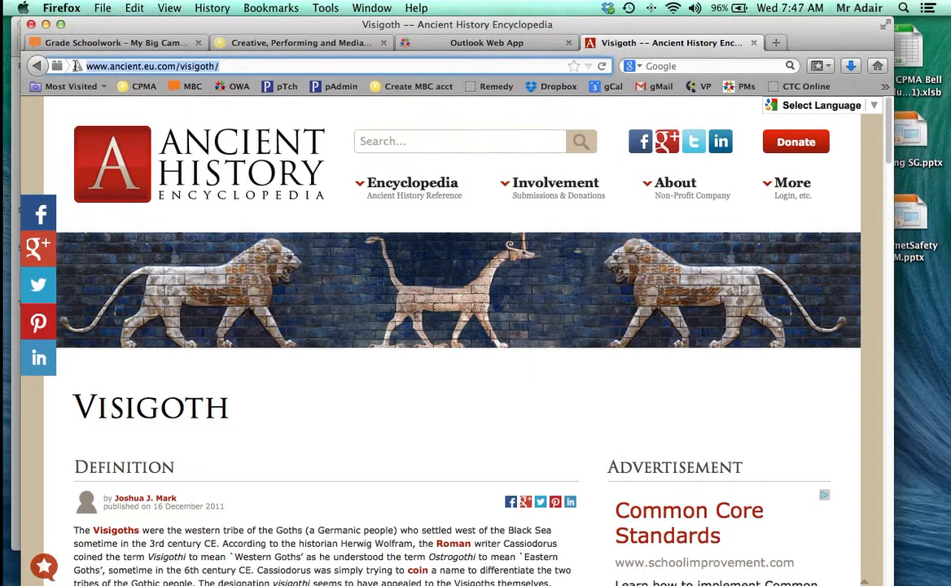
Step: Switch back to PowerPoint and enter "Ancient History Encyclopedia, cite Feb 5, 2014." as the second citation
{"action": "key", "text": "super+Tab"}
{"action": "type", "text": "Ani"}
{"action": "type", "text": "in"}
{"action": "key", "text": "BackSpace"}
{"action": "type", "text": "ent History En"}
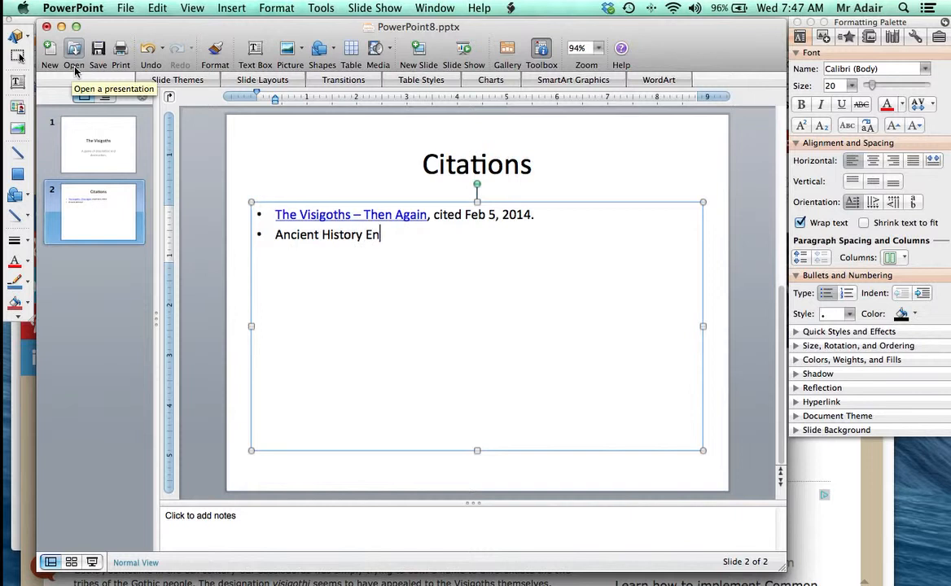
{"action": "type", "text": "eid"}
{"action": "key", "text": "BackSpace"}
{"action": "key", "text": "BackSpace"}
{"action": "key", "text": "BackSpace"}
{"action": "type", "text": "dia,"}
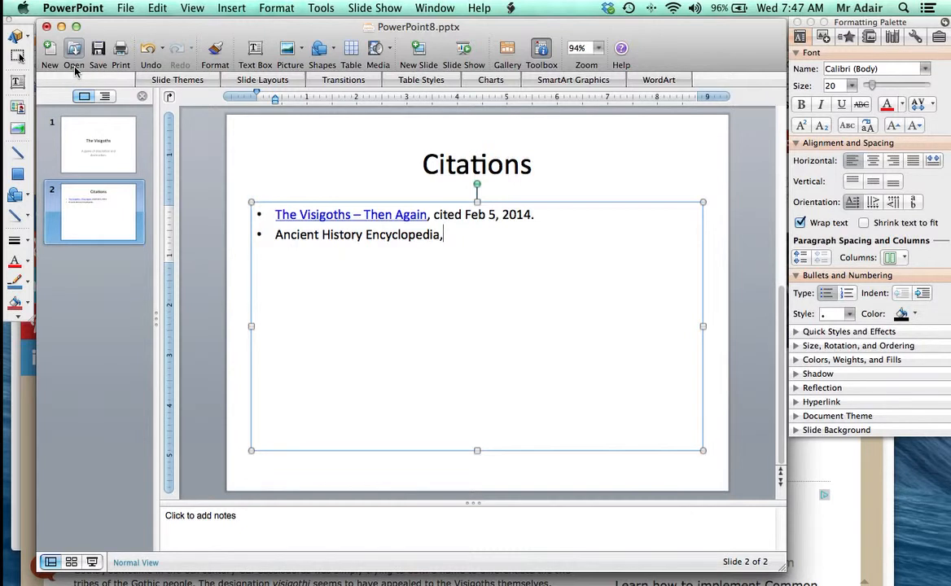
{"action": "type", "text": " cite Feb 5, 2014."}
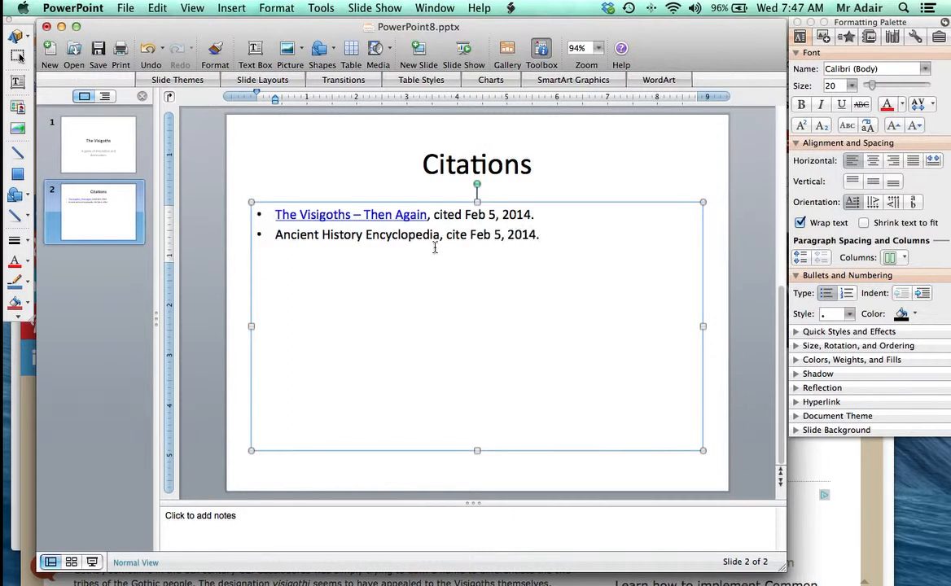
{"action": "left_click_drag", "start_coordinate": [439, 236], "coordinate": [300, 233]}
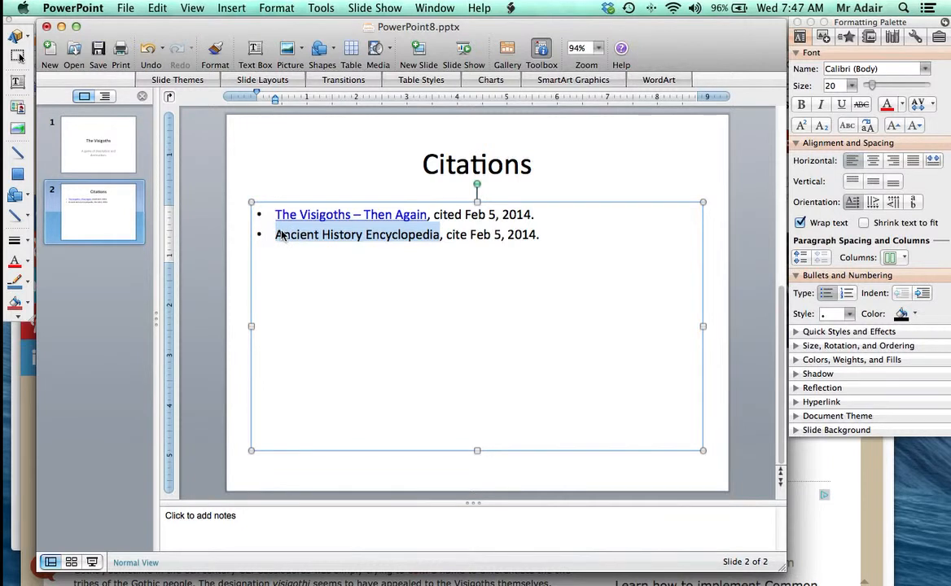
{"action": "key", "text": "super+k"}
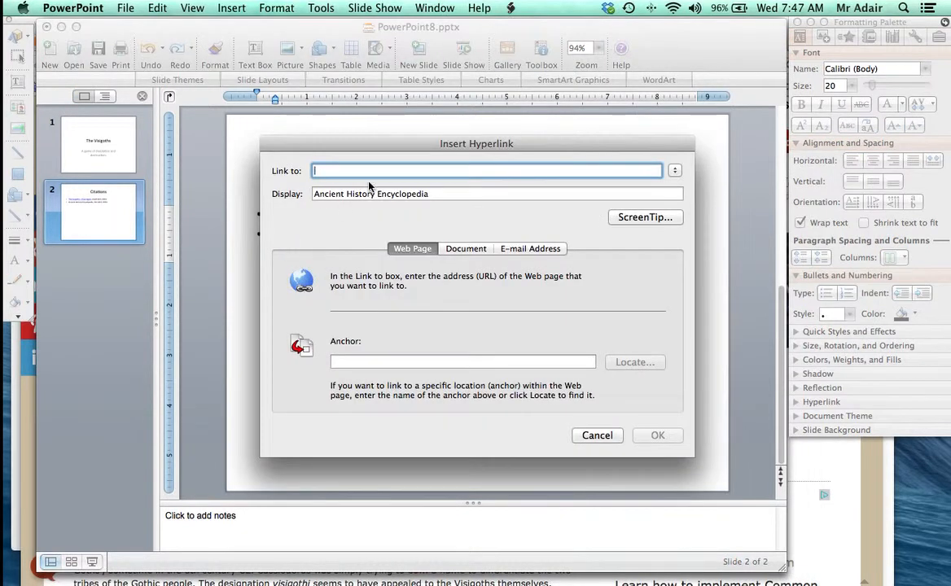
{"action": "key", "text": "super+v"}
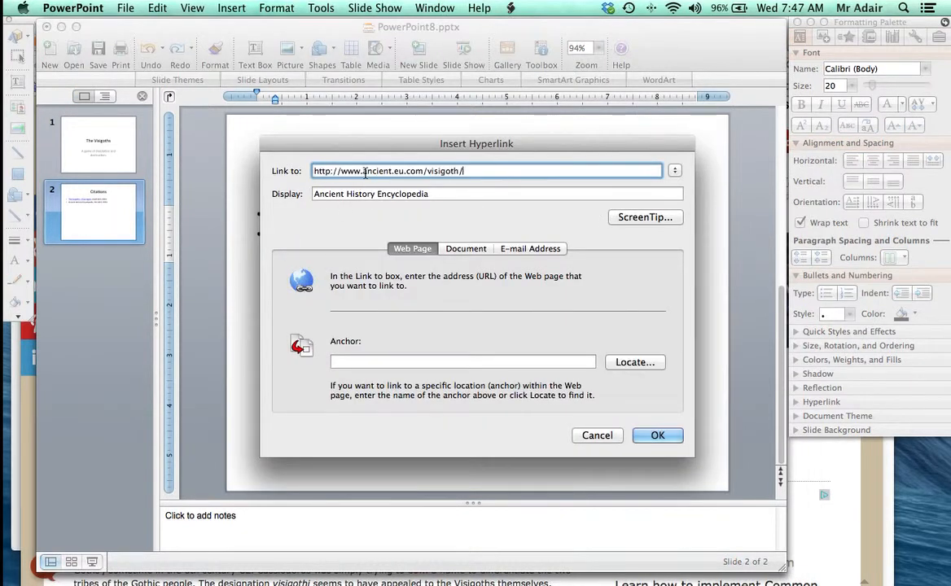
{"action": "left_click", "coordinate": [657, 435]}
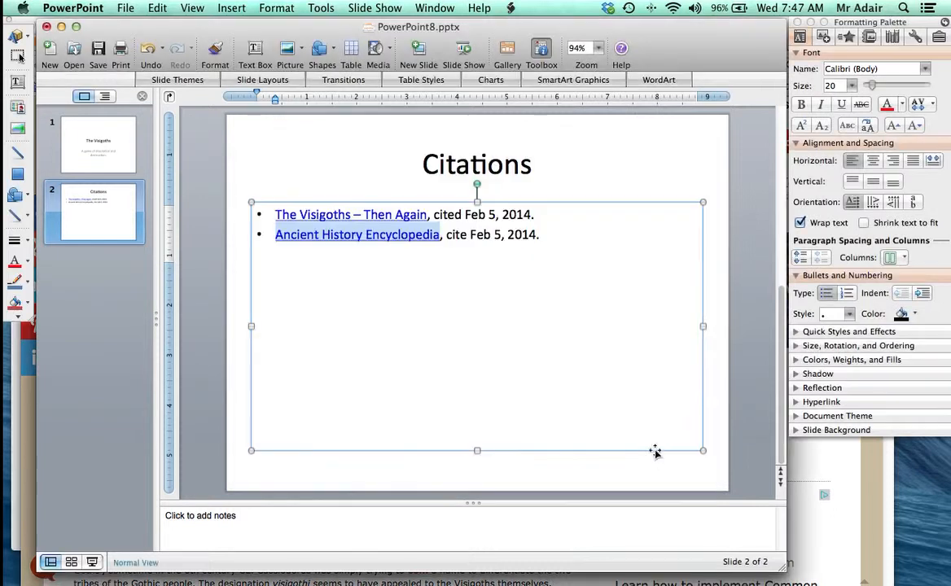
{"action": "left_click", "coordinate": [615, 360]}
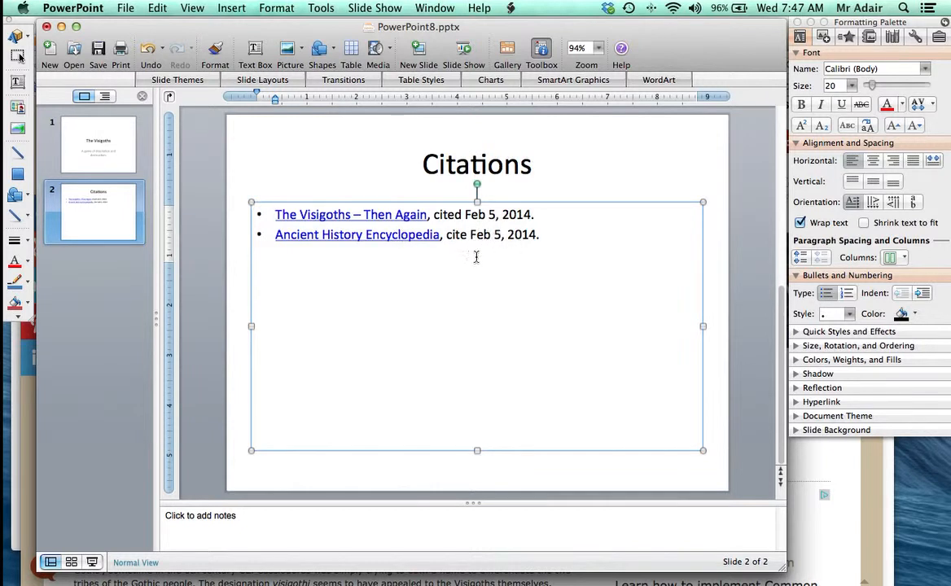
Step: Draw a custom action button on the title slide, below and to the left of the subtitle
{"action": "left_click", "coordinate": [127, 142]}
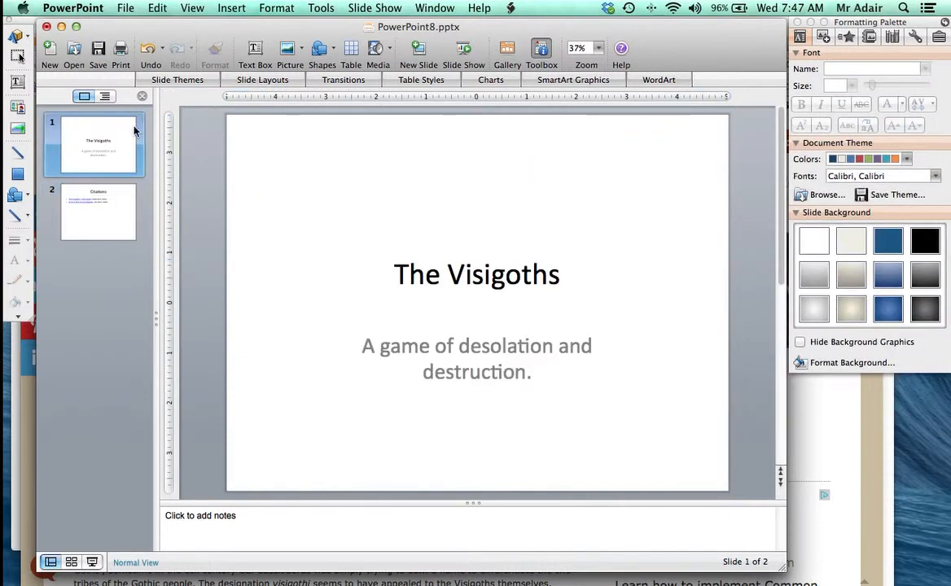
{"action": "left_click", "coordinate": [289, 392]}
{"action": "left_click", "coordinate": [298, 7]}
{"action": "mouse_move", "coordinate": [358, 7]}
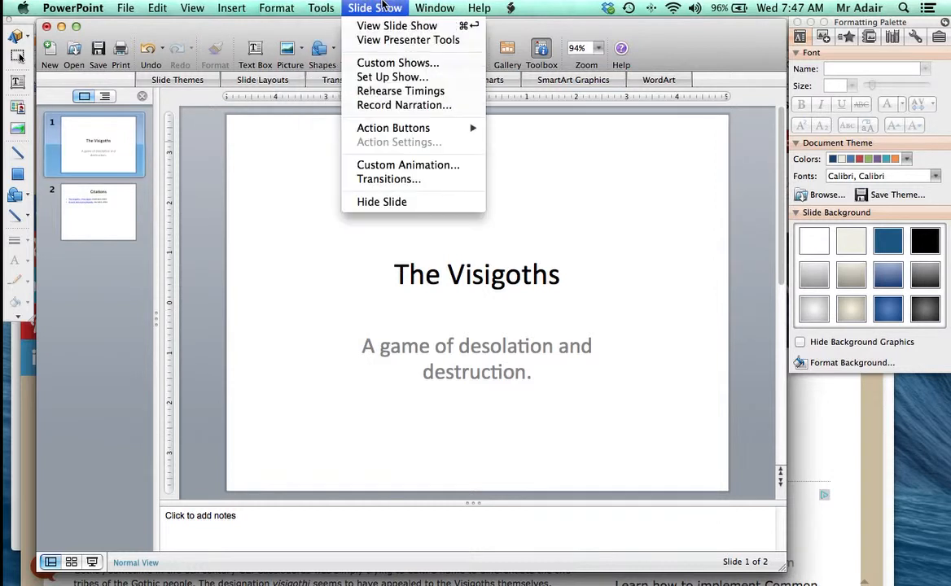
{"action": "mouse_move", "coordinate": [370, 127]}
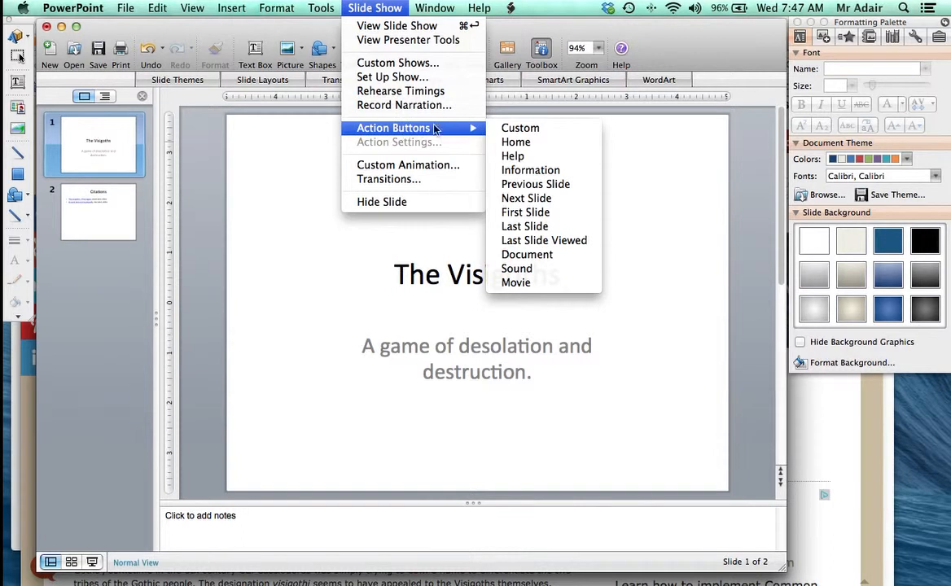
{"action": "left_click", "coordinate": [527, 130]}
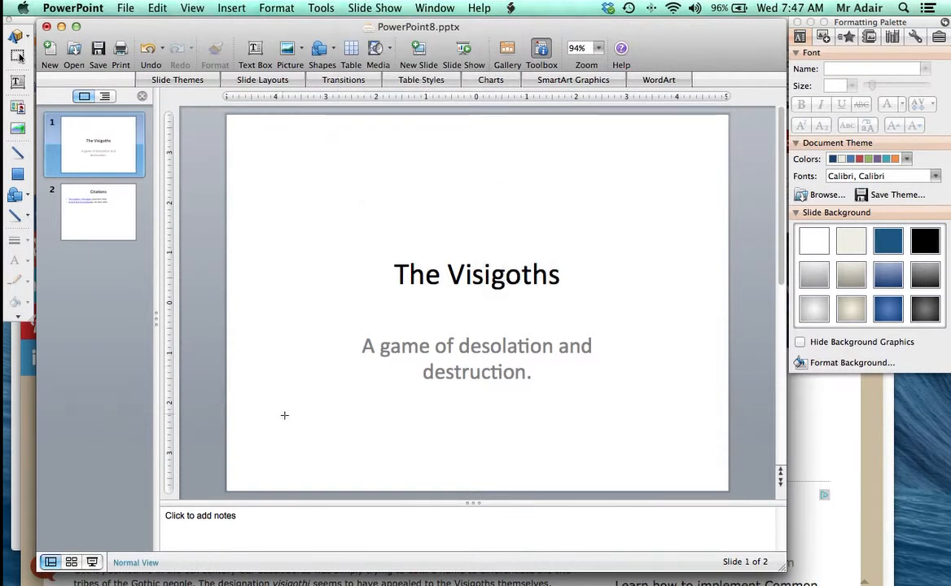
{"action": "left_click_drag", "start_coordinate": [276, 425], "coordinate": [380, 452]}
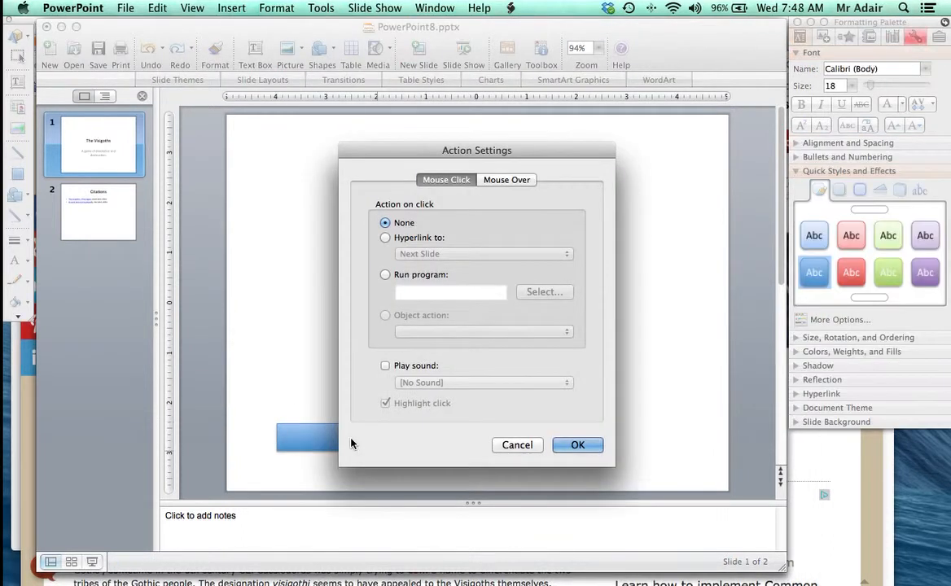
Step: Set the action button to hyperlink to slide 2, Citations, on mouse click
{"action": "left_click", "coordinate": [386, 238]}
{"action": "left_click", "coordinate": [552, 255]}
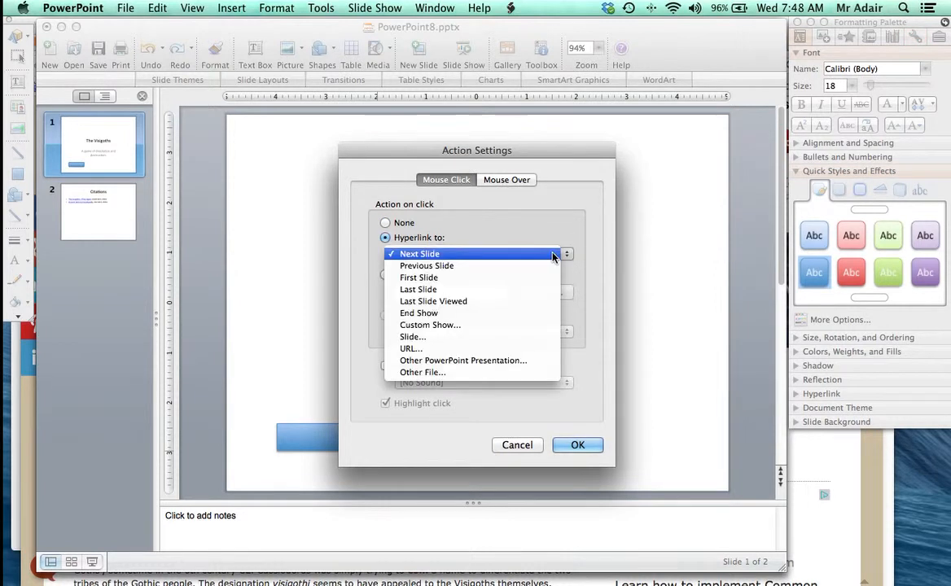
{"action": "left_click", "coordinate": [419, 337]}
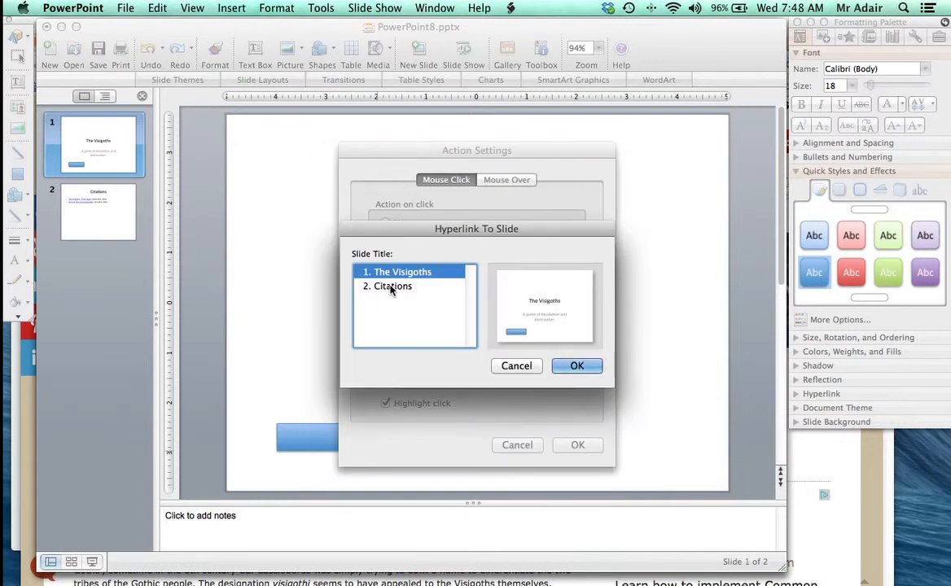
{"action": "left_click", "coordinate": [392, 287]}
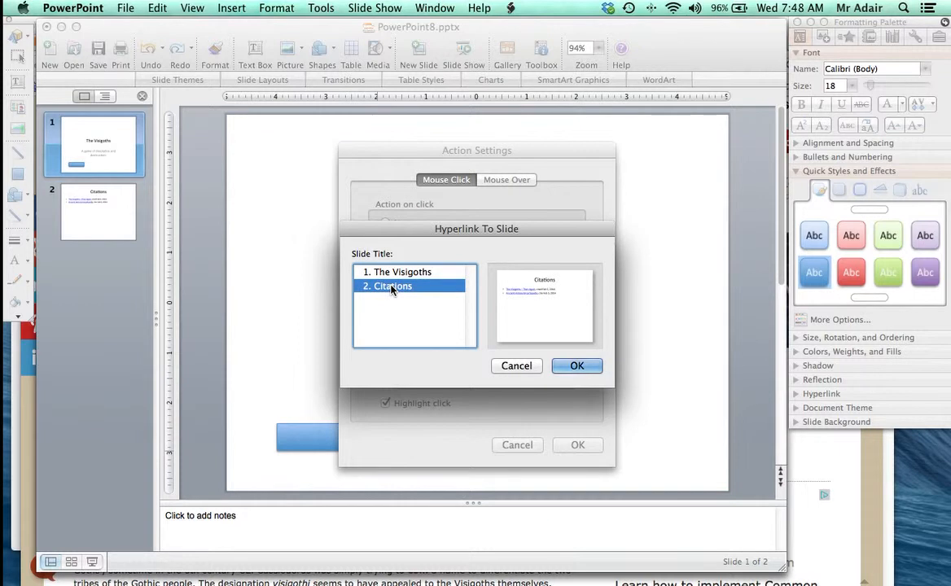
{"action": "left_click", "coordinate": [573, 365]}
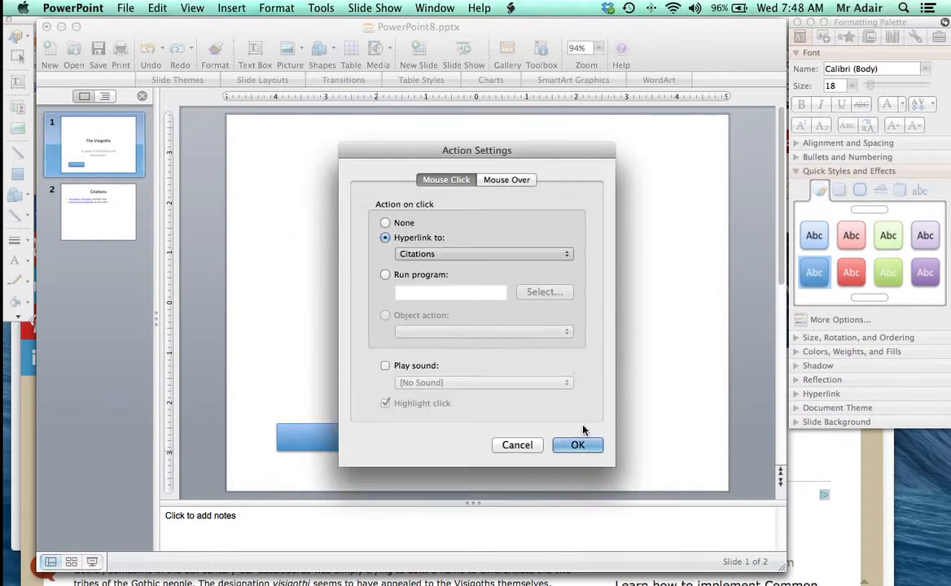
{"action": "left_click", "coordinate": [578, 445]}
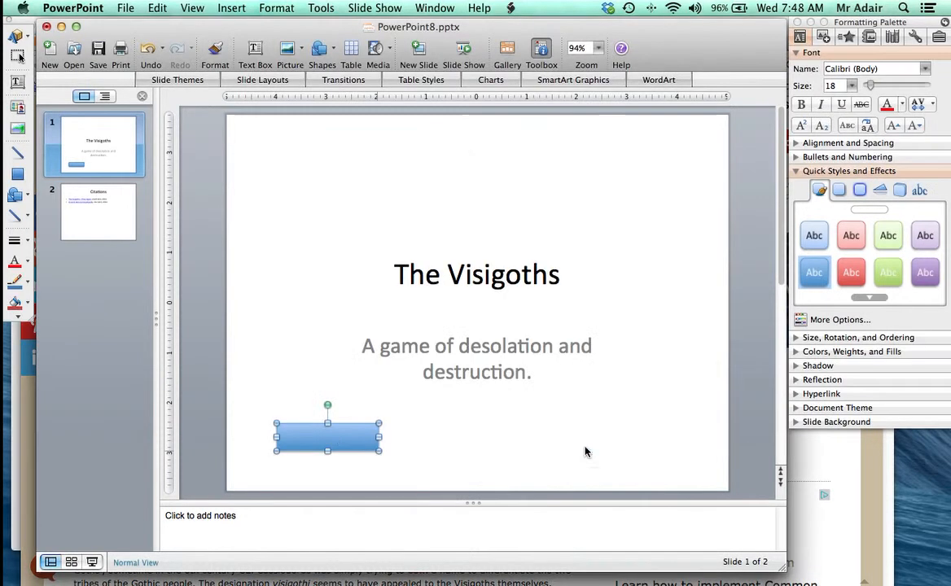
Step: Label the action button on the title slide "Citations"
{"action": "double_click", "coordinate": [327, 440]}
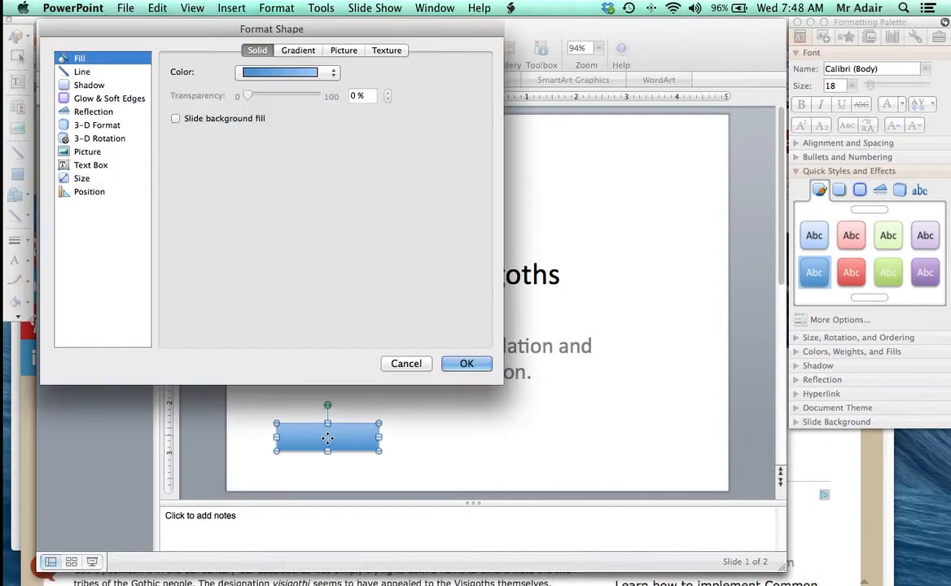
{"action": "left_click", "coordinate": [407, 363]}
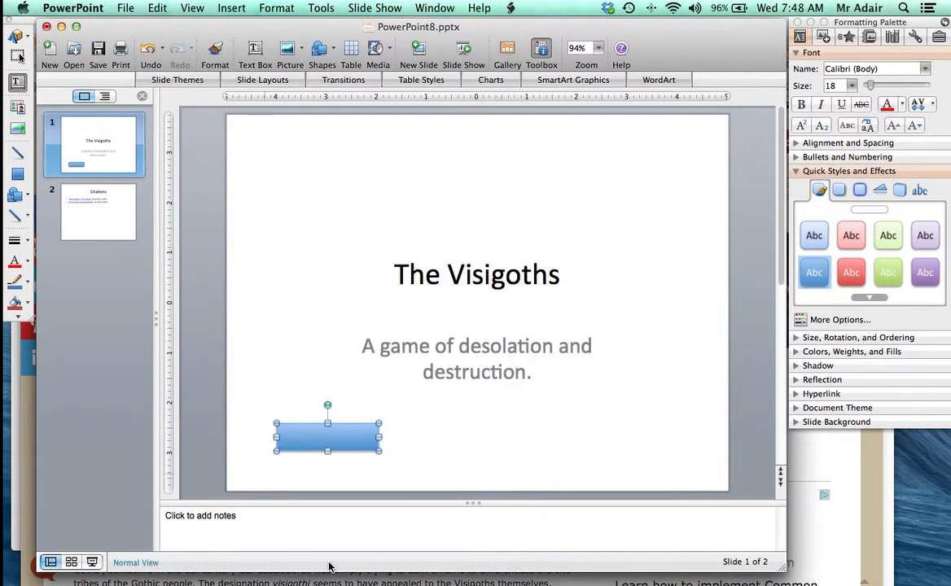
{"action": "left_click", "coordinate": [326, 436]}
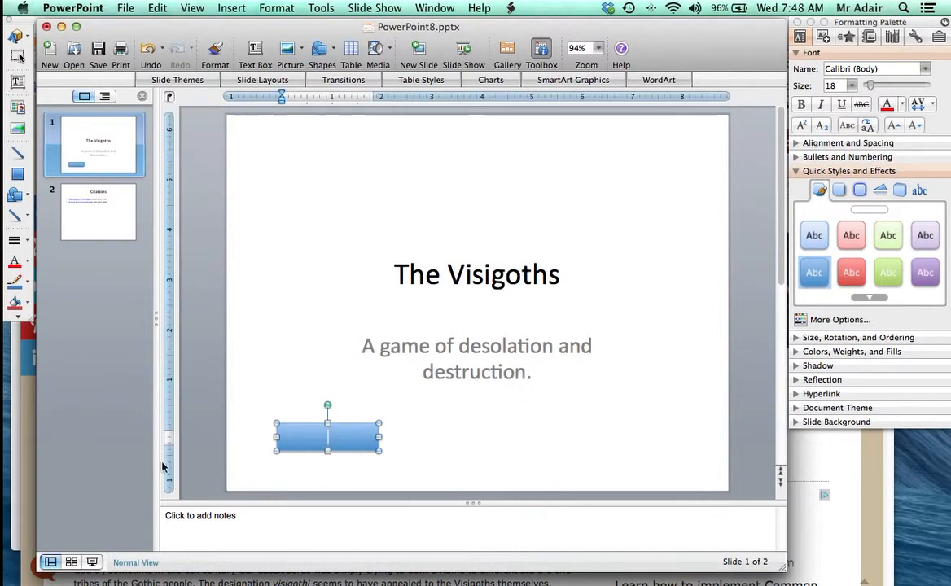
{"action": "type", "text": "C"}
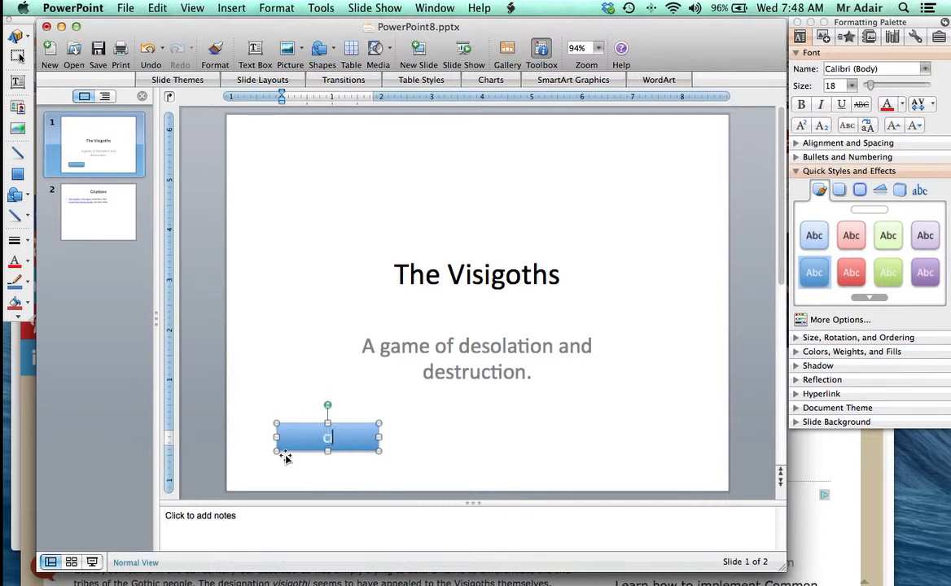
{"action": "type", "text": "itatations"}
{"action": "left_click", "coordinate": [452, 444]}
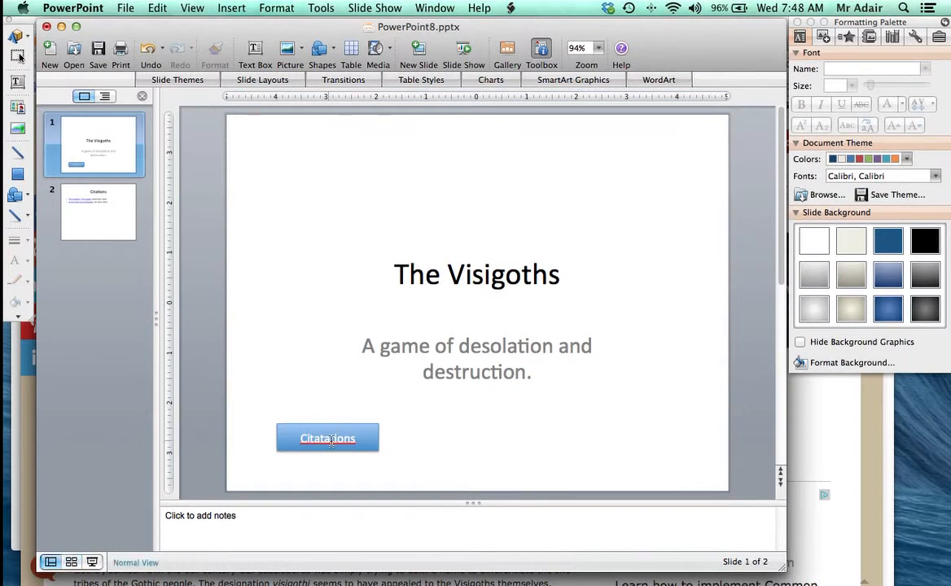
{"action": "left_click", "coordinate": [331, 441]}
{"action": "key", "text": "BackSpace"}
{"action": "key", "text": "BackSpace"}
{"action": "left_click", "coordinate": [256, 422]}
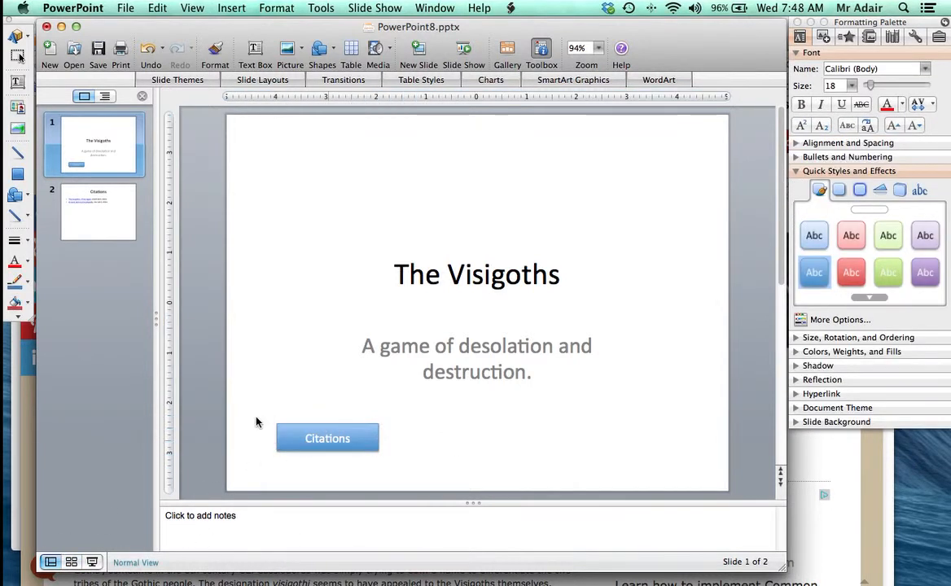
Step: Draw a custom action button on the Citations slide, below the left end of the citation list
{"action": "left_click", "coordinate": [110, 225]}
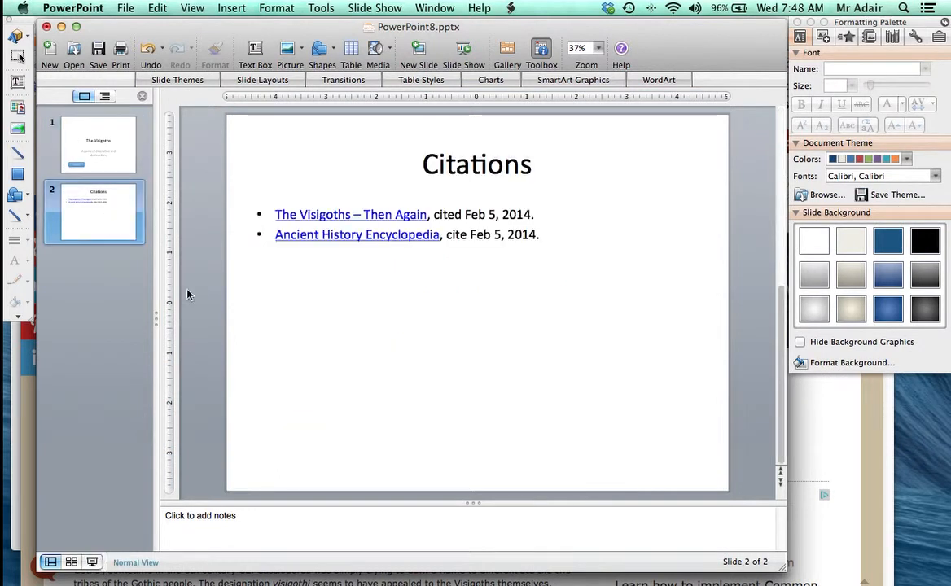
{"action": "left_click", "coordinate": [377, 8]}
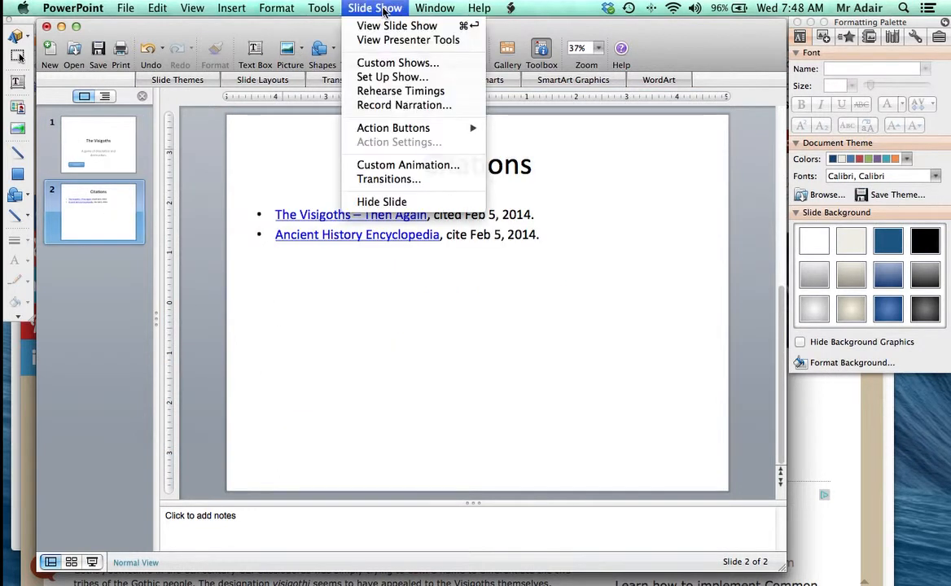
{"action": "mouse_move", "coordinate": [419, 128]}
{"action": "left_click", "coordinate": [518, 128]}
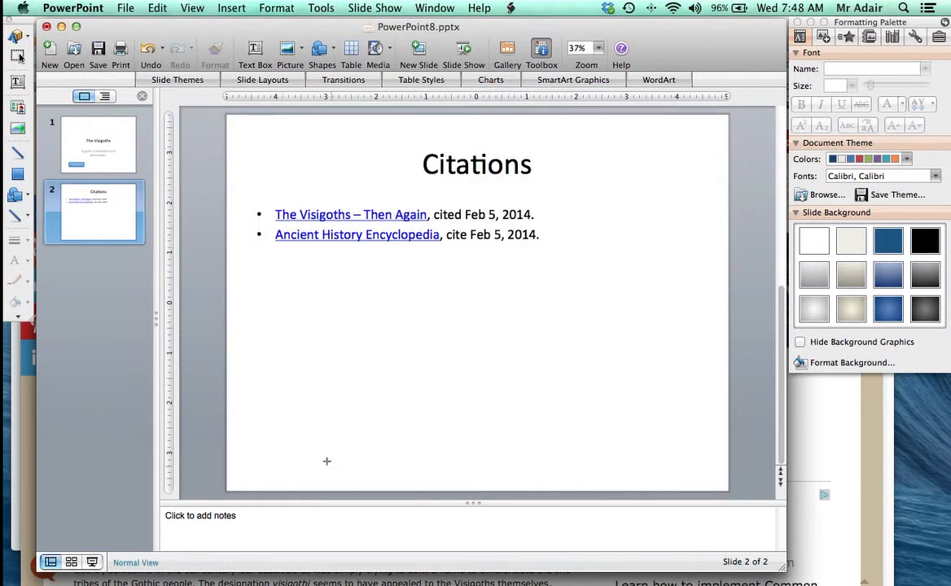
{"action": "left_click_drag", "start_coordinate": [264, 440], "coordinate": [371, 469]}
Step: Set the new action button to hyperlink to slide 1, The Visigoths, on mouse click
{"action": "left_click", "coordinate": [385, 238]}
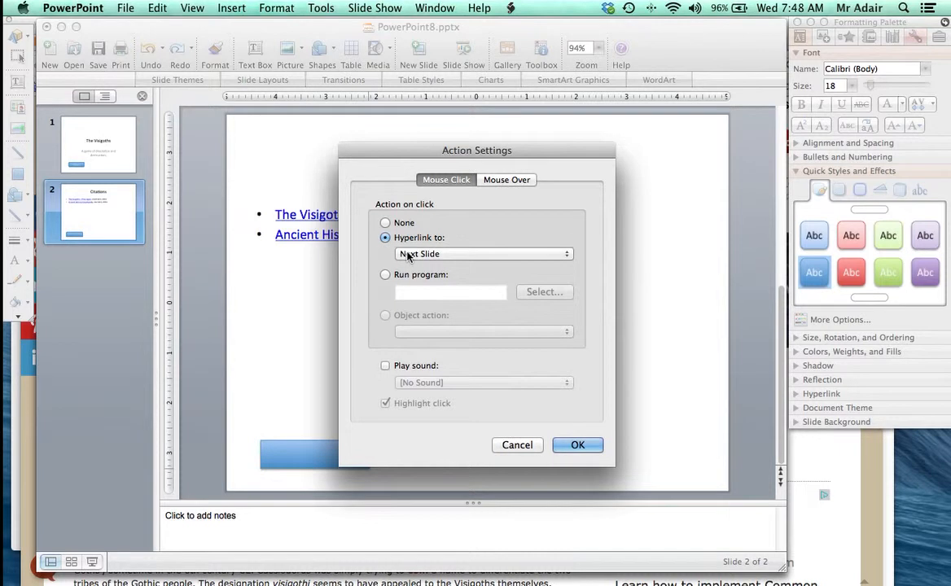
{"action": "left_click", "coordinate": [408, 255]}
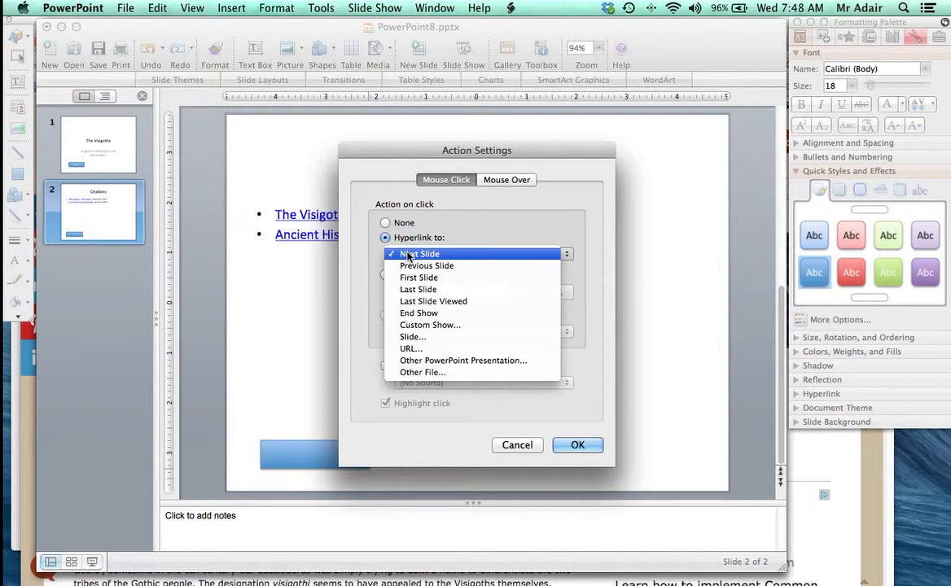
{"action": "left_click", "coordinate": [439, 339]}
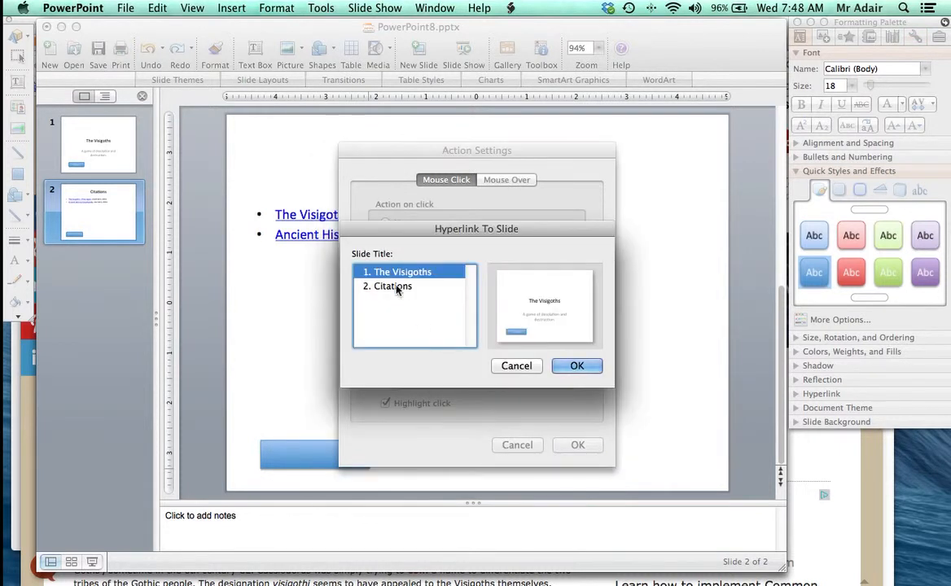
{"action": "left_click", "coordinate": [575, 365]}
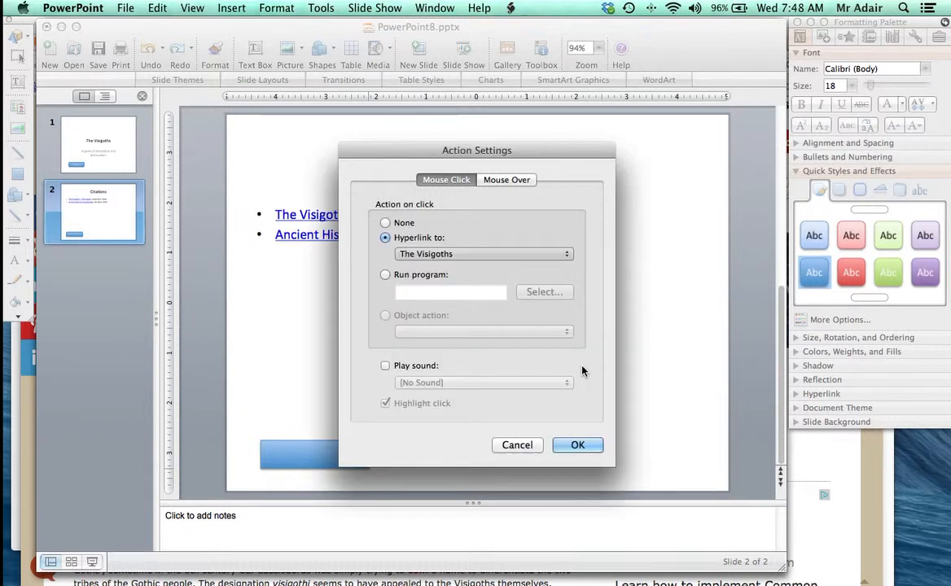
{"action": "left_click", "coordinate": [577, 444]}
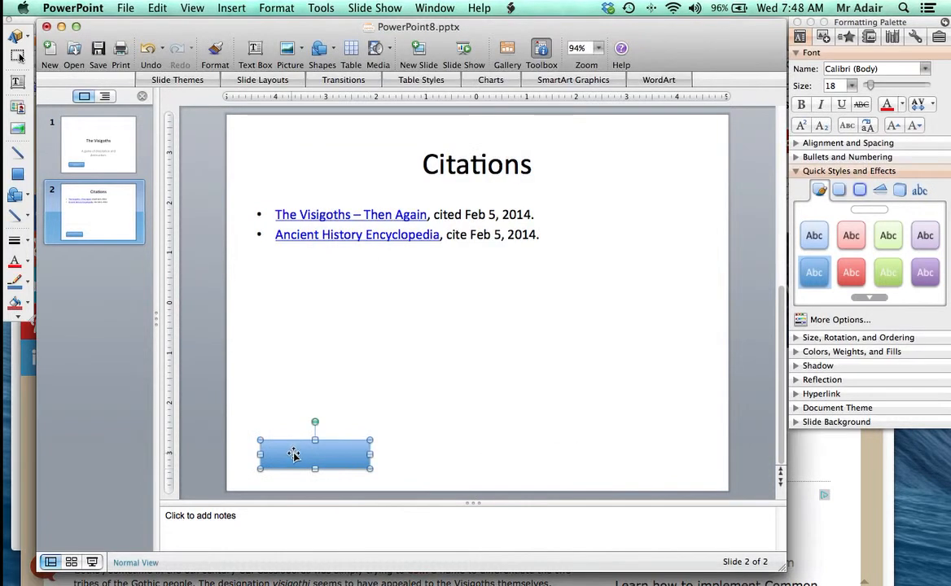
Step: Label the action button on the Citations slide "Title"
{"action": "double_click", "coordinate": [321, 453]}
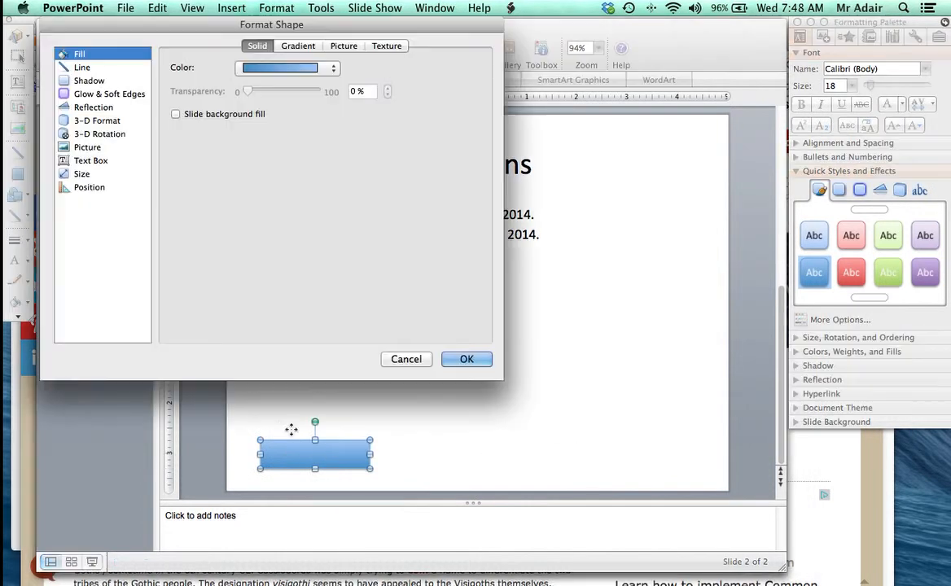
{"action": "left_click", "coordinate": [409, 363]}
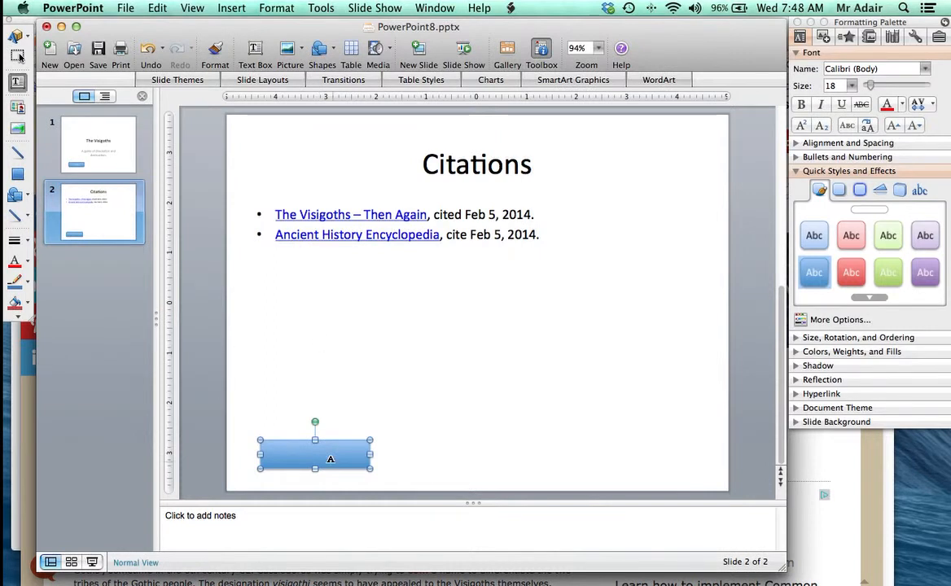
{"action": "left_click", "coordinate": [305, 450]}
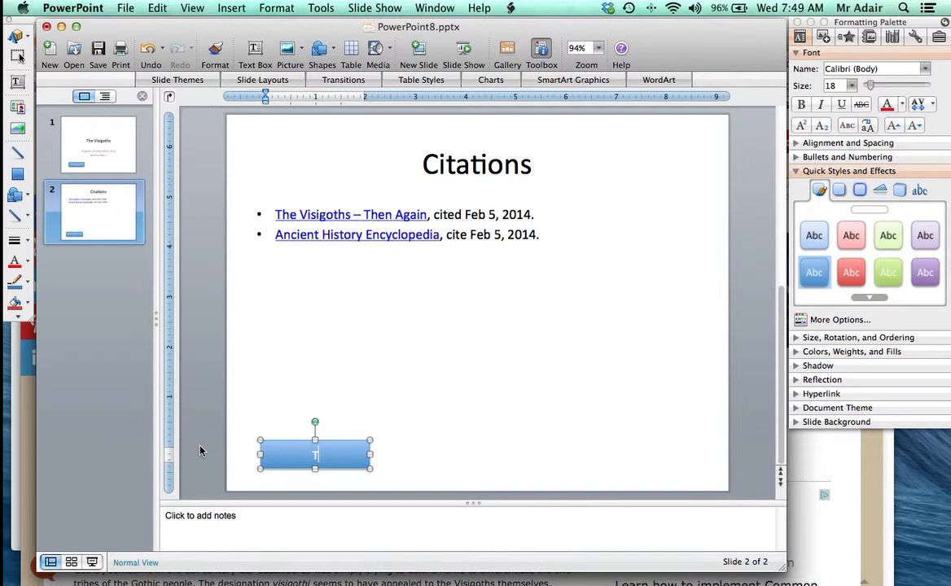
{"action": "type", "text": "Title S"}
{"action": "key", "text": "BackSpace"}
{"action": "left_click", "coordinate": [455, 450]}
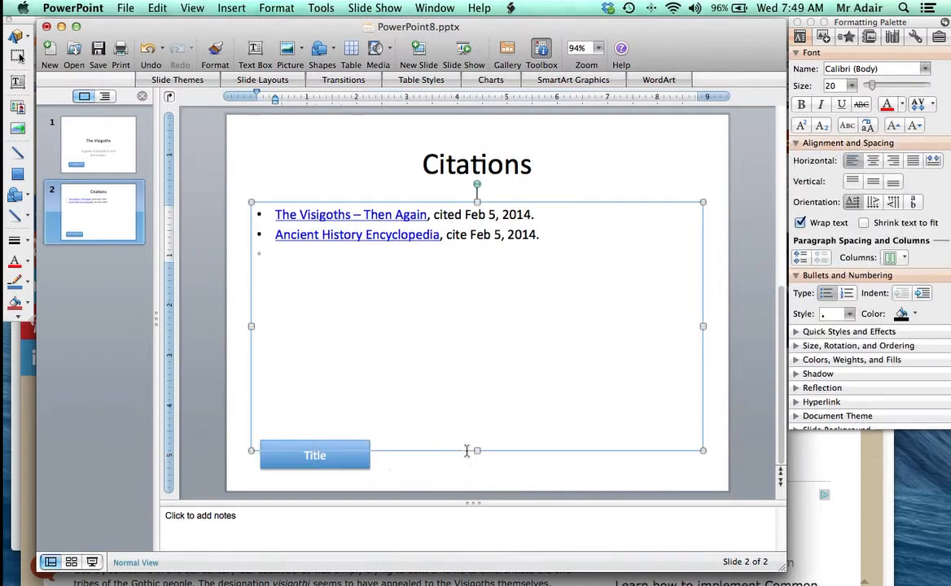
Step: Run the slide show, test the Citations and Title buttons between the two slides, and exit the show
{"action": "left_click", "coordinate": [92, 562]}
{"action": "left_click", "coordinate": [185, 538]}
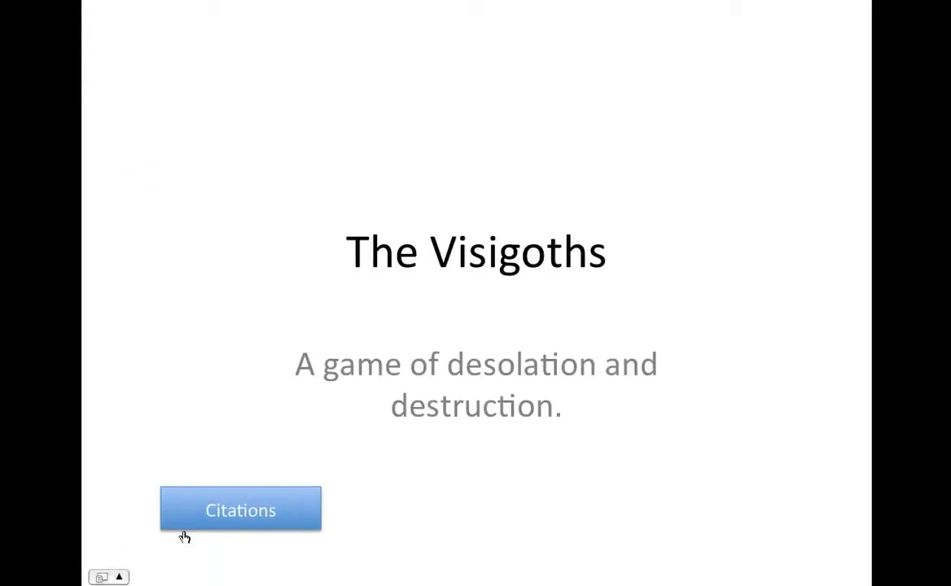
{"action": "left_click", "coordinate": [236, 506]}
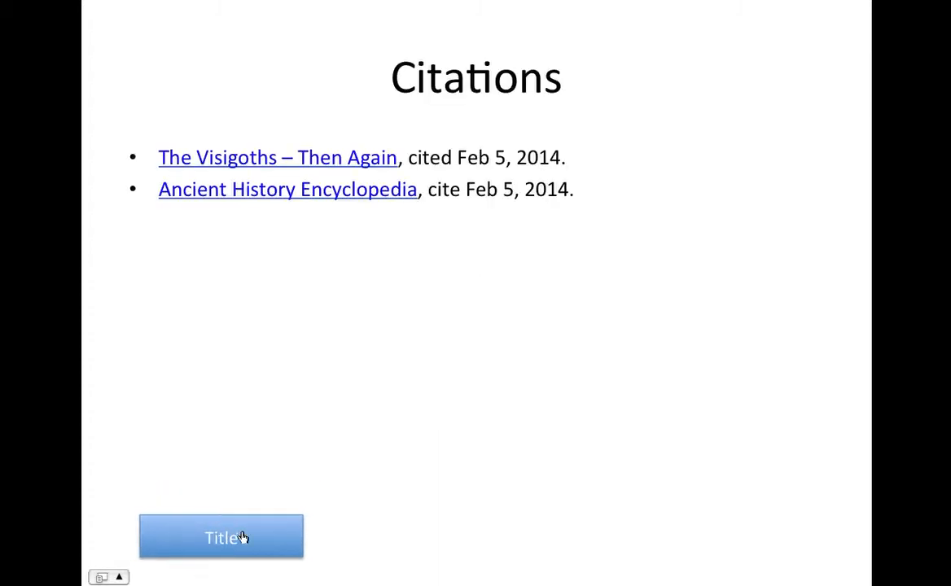
{"action": "left_click", "coordinate": [227, 537]}
{"action": "key", "text": "Escape"}
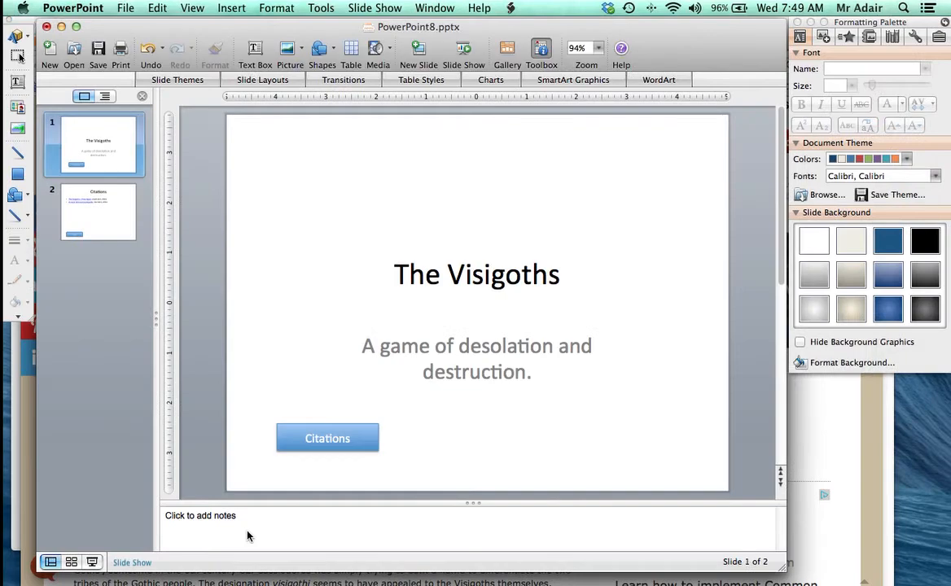